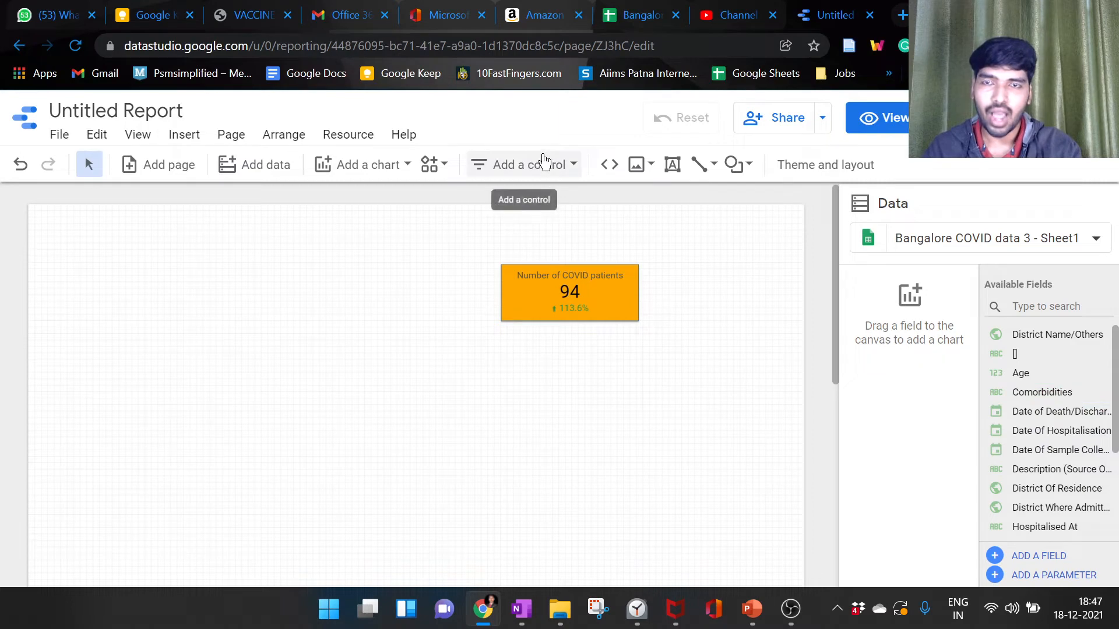
# Step: Add a drop-down list control on the blank canvas area beside the Number of COVID patients scorecard
pyautogui.click(533, 165)
pyautogui.click(556, 207)
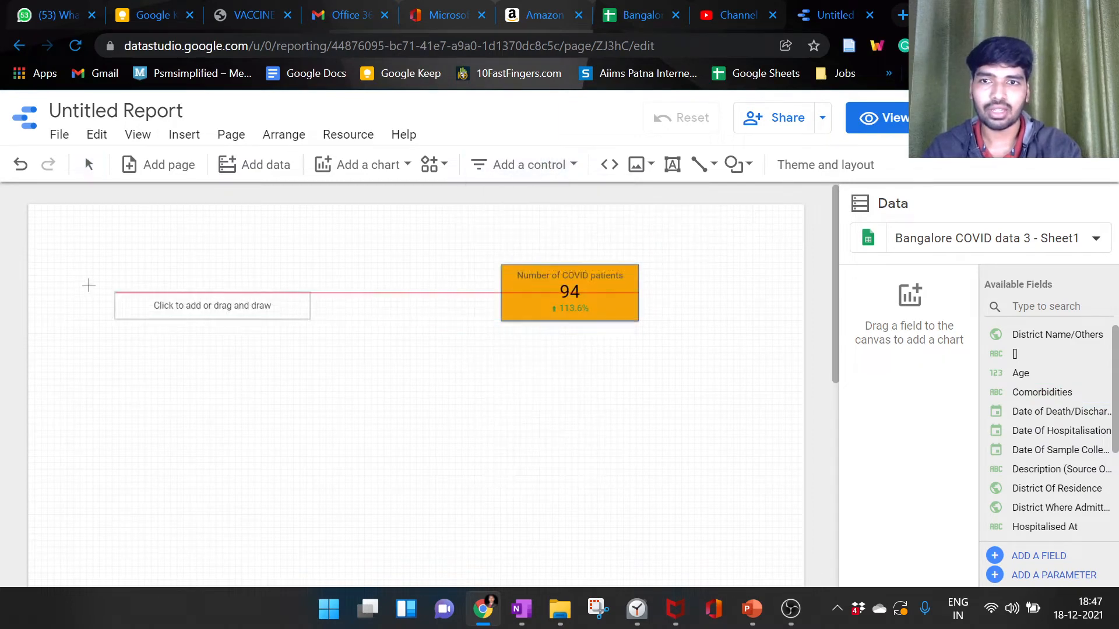
pyautogui.click(150, 262)
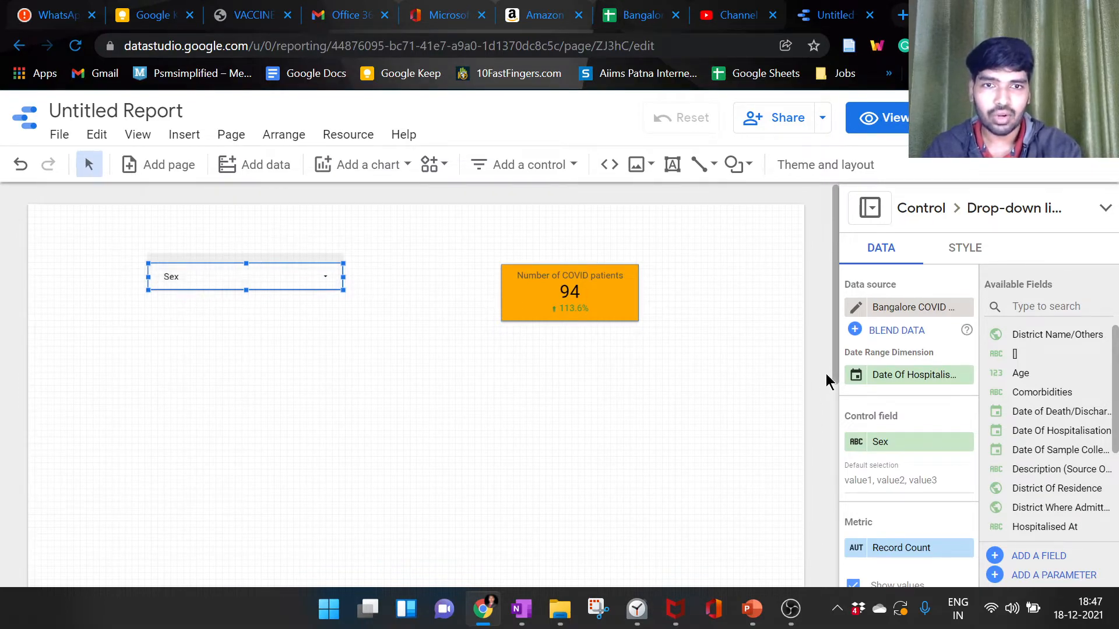
# Step: Try Comorbidities as the drop-down's control field and set it back to Sex
pyautogui.click(895, 441)
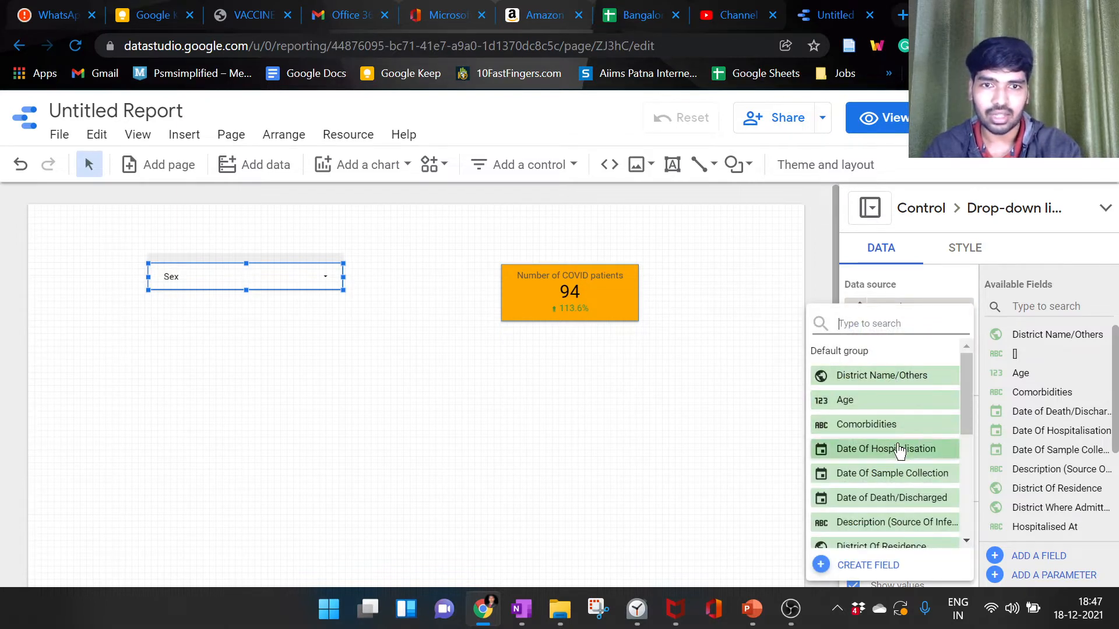
pyautogui.click(905, 428)
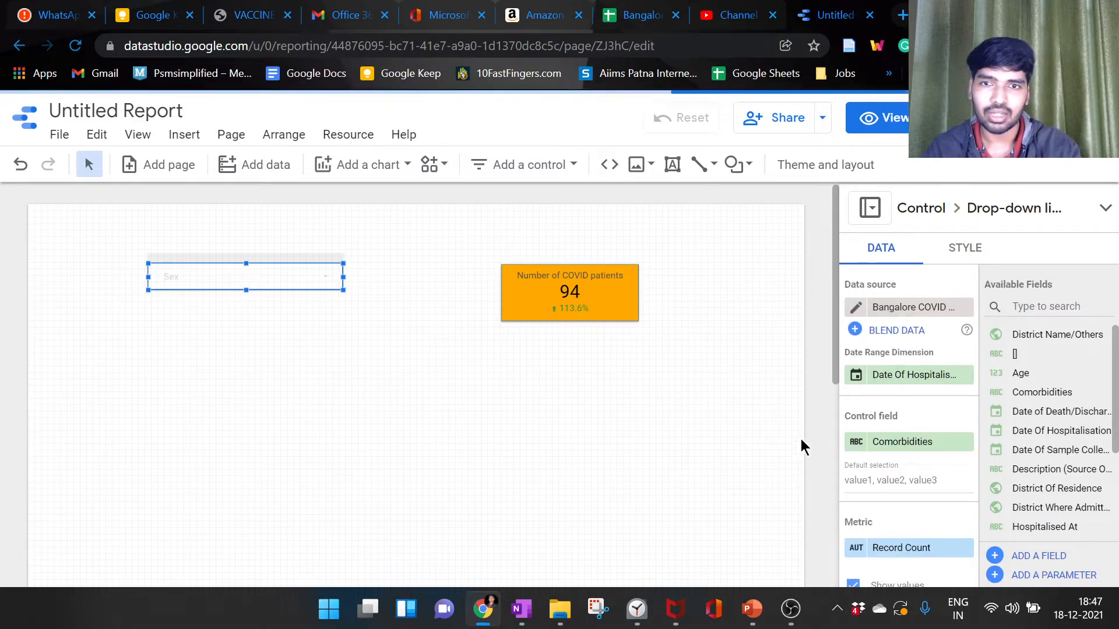
pyautogui.click(887, 441)
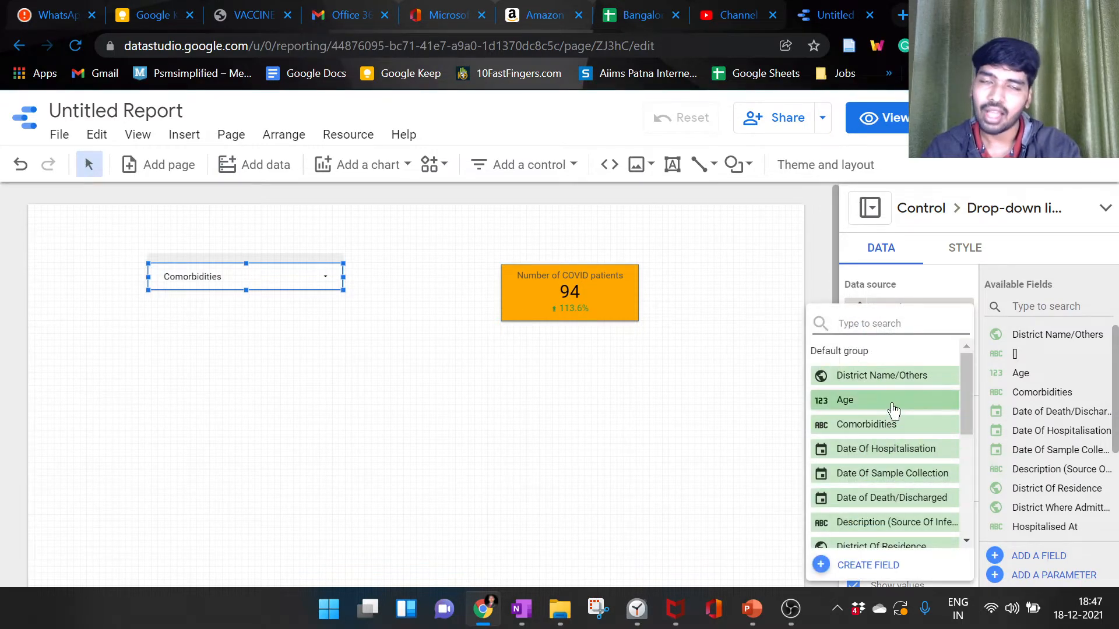
pyautogui.scroll(-2, 903, 413)
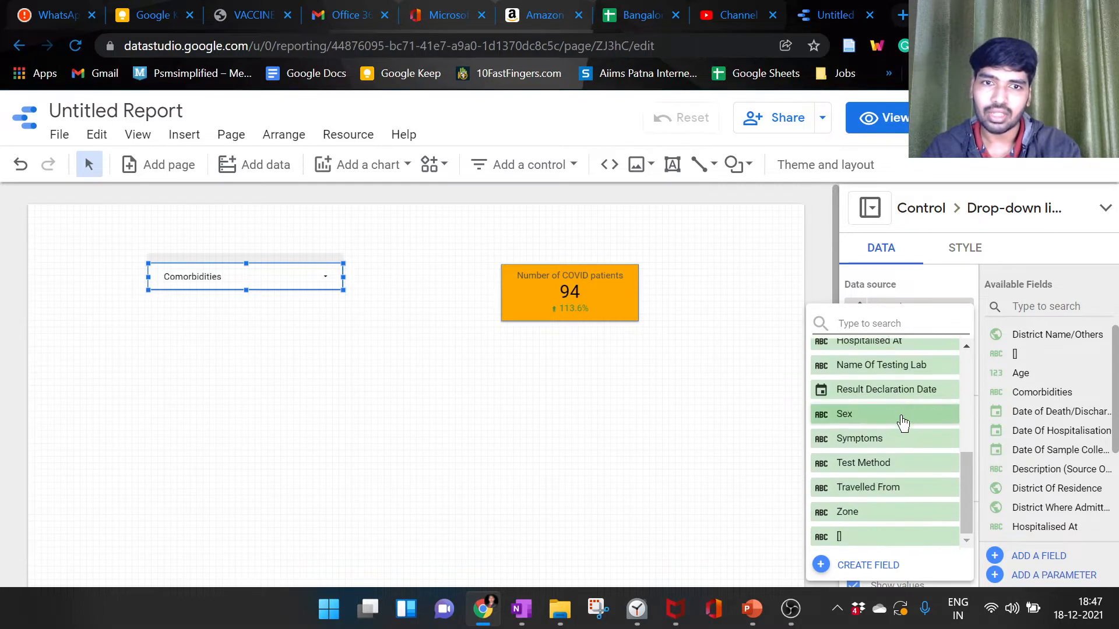
pyautogui.click(901, 414)
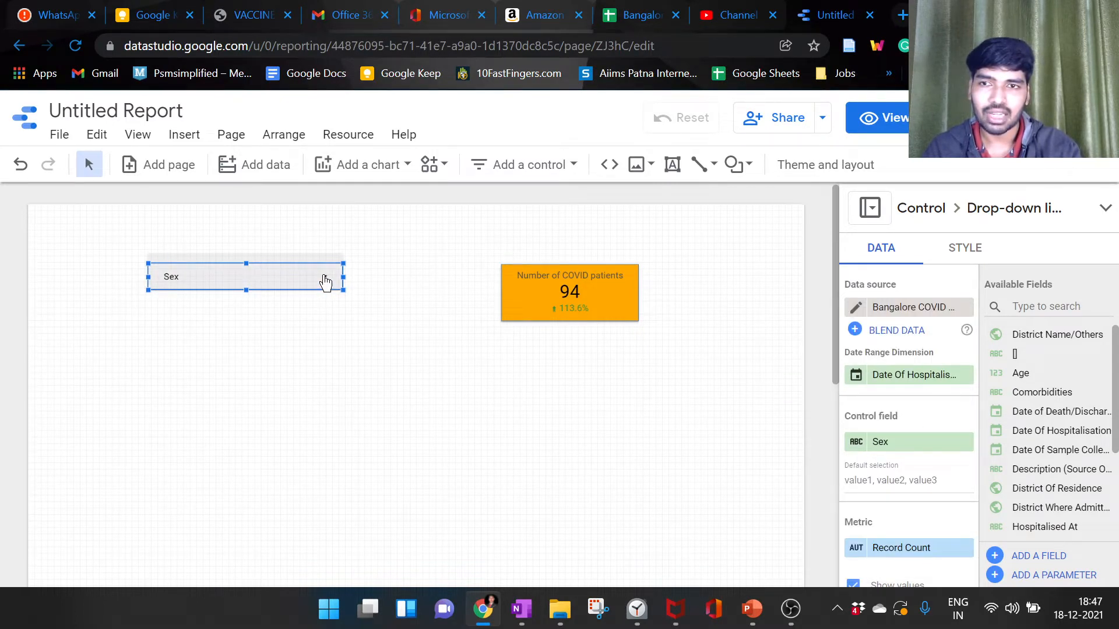
# Step: Filter the report with the Sex drop-down by only MALE and by only FEMALE
pyautogui.click(325, 282)
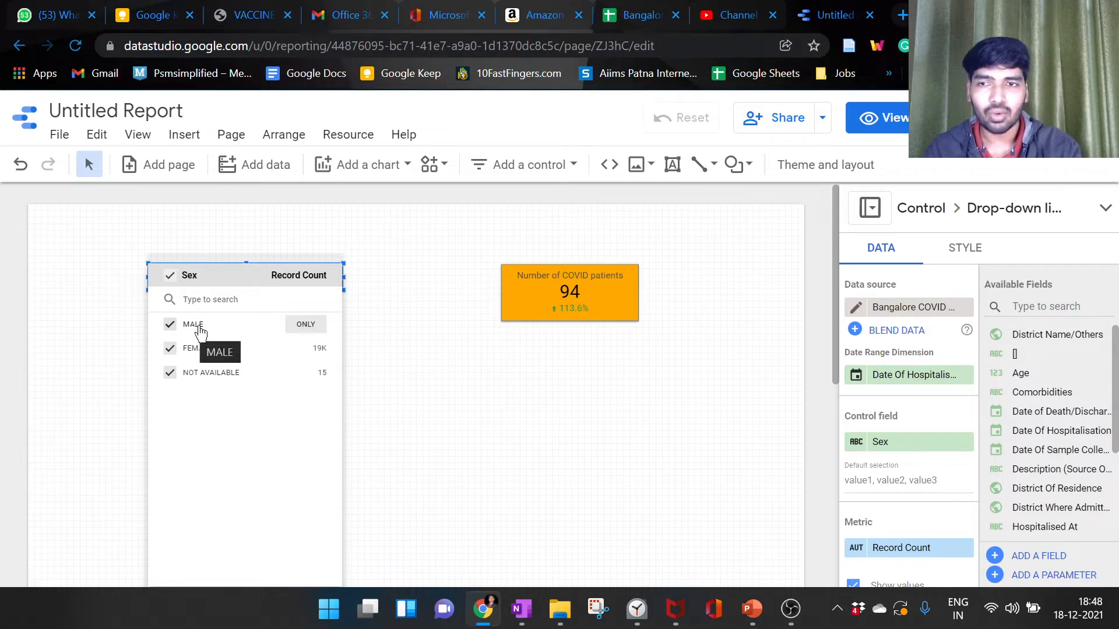
pyautogui.click(303, 326)
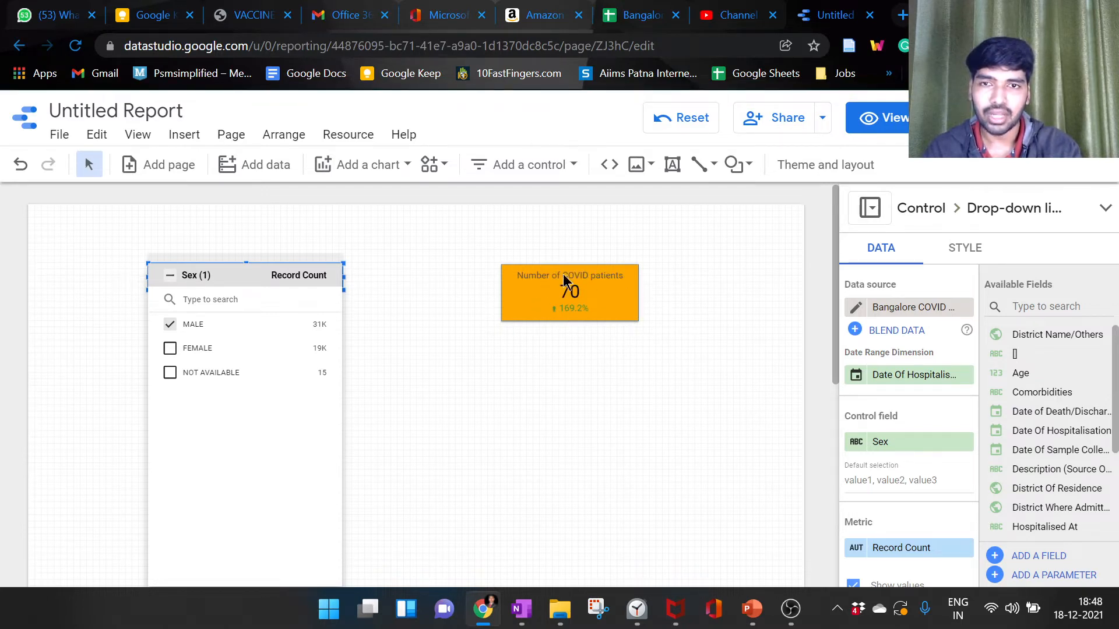
pyautogui.moveTo(309, 348)
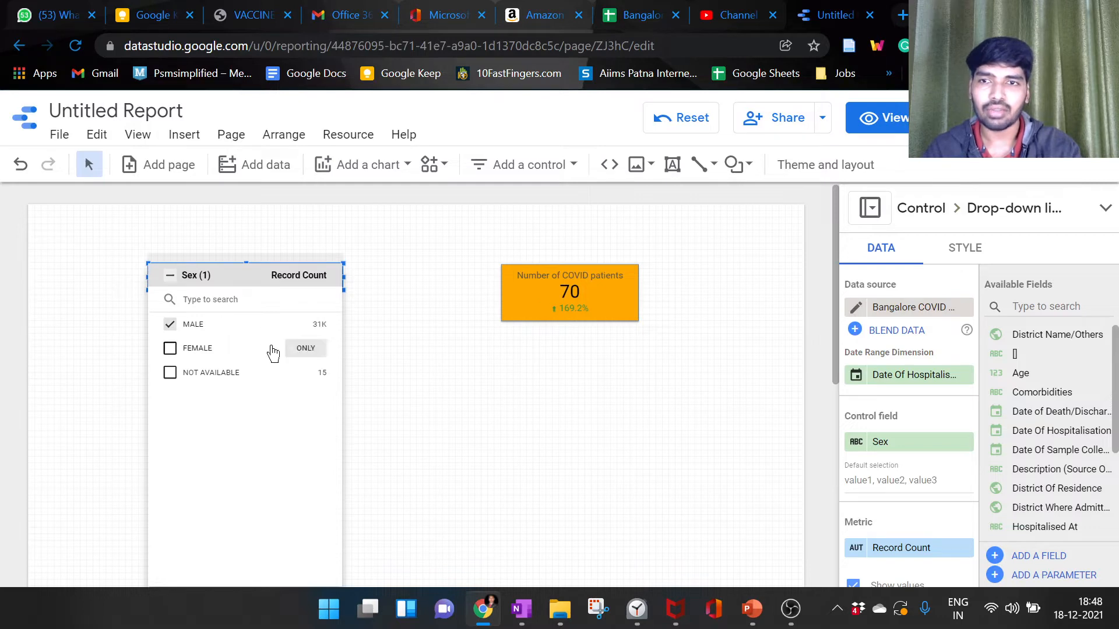
pyautogui.click(304, 348)
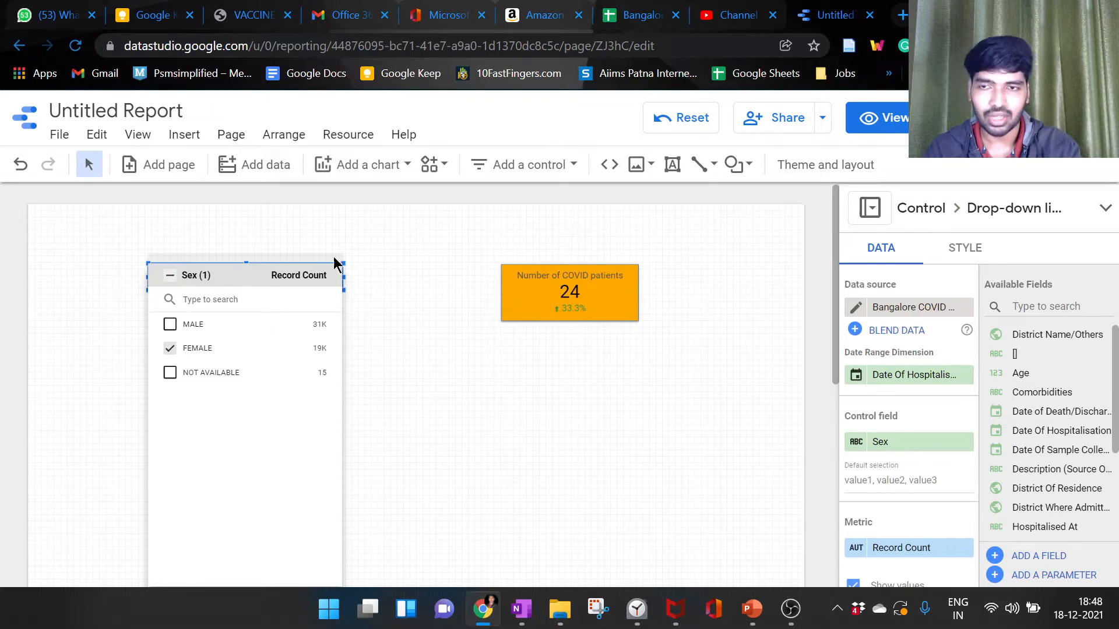
# Step: Include MALE and NOT AVAILABLE again in the Sex drop-down's selection and close the list
pyautogui.moveTo(192, 329)
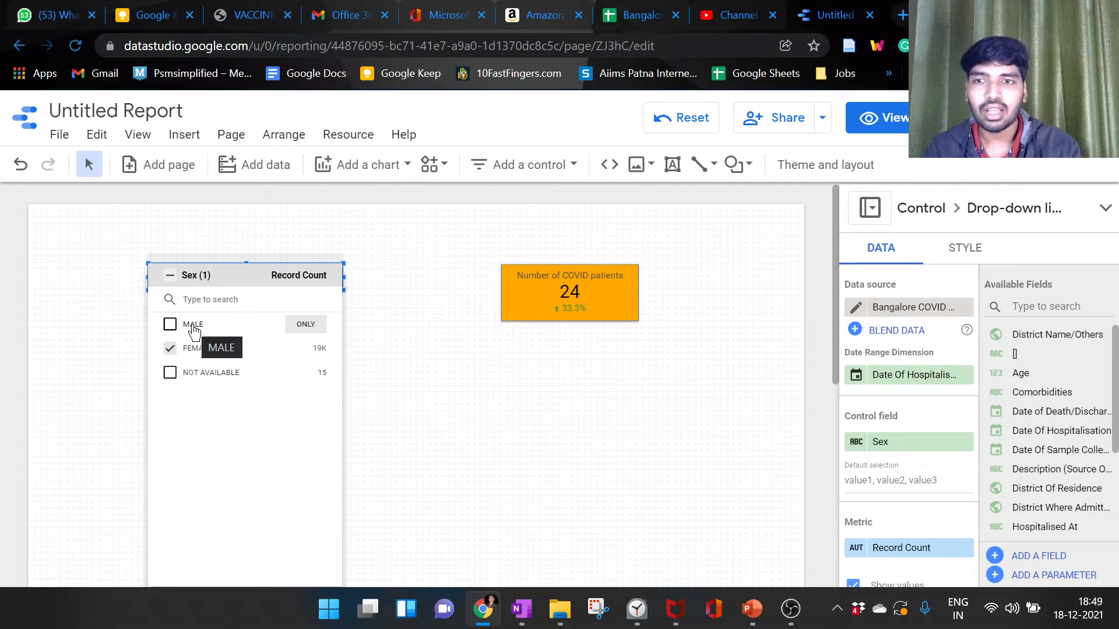
pyautogui.click(195, 331)
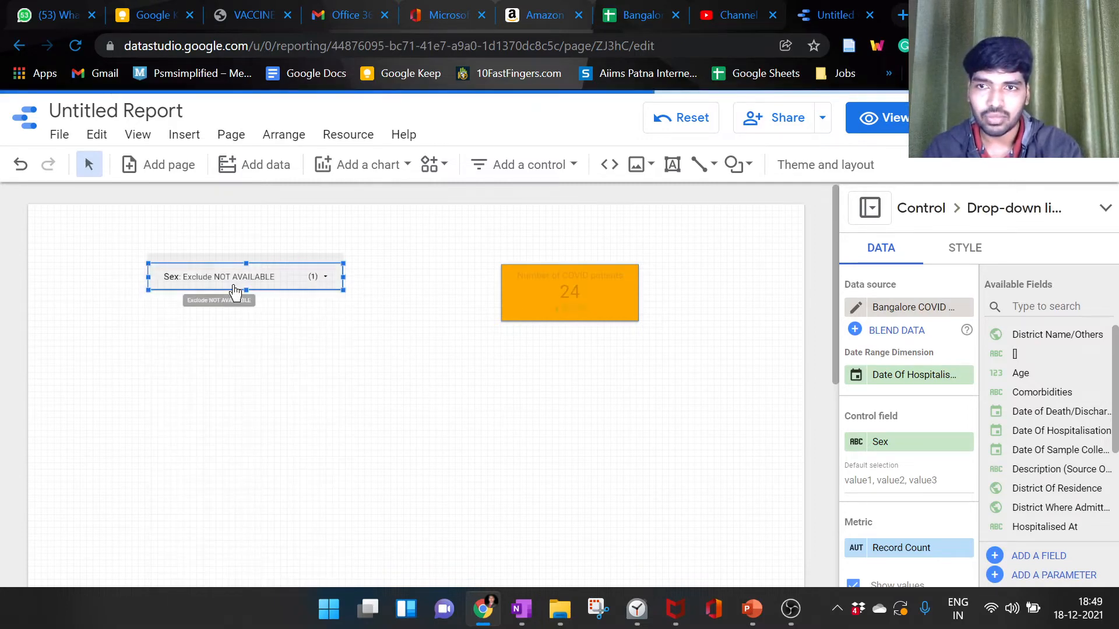
pyautogui.click(313, 280)
pyautogui.click(202, 373)
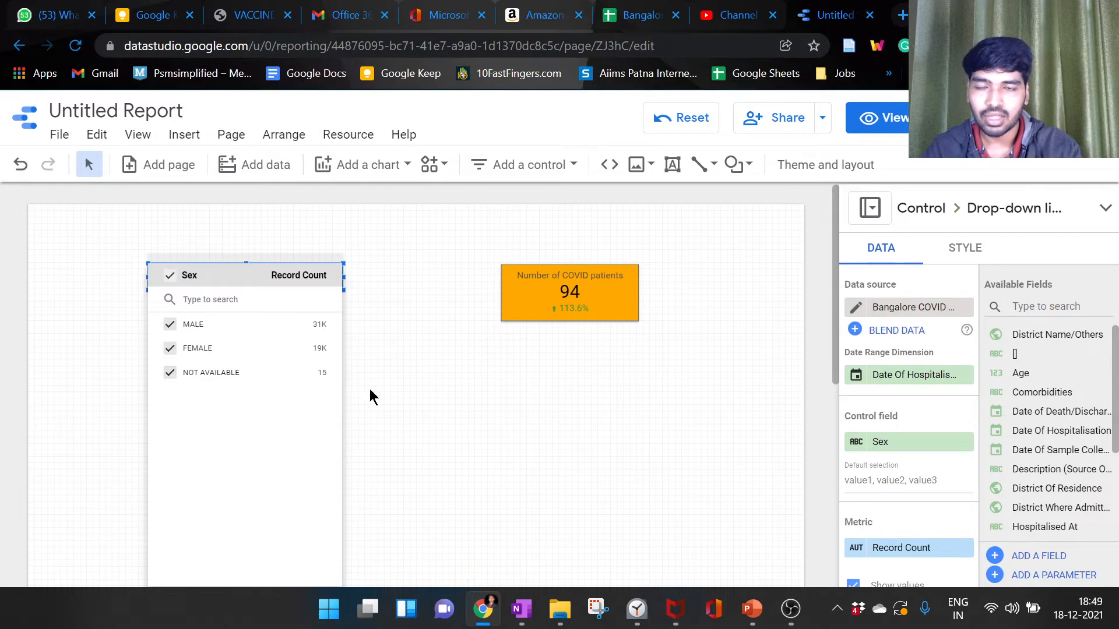
pyautogui.click(371, 392)
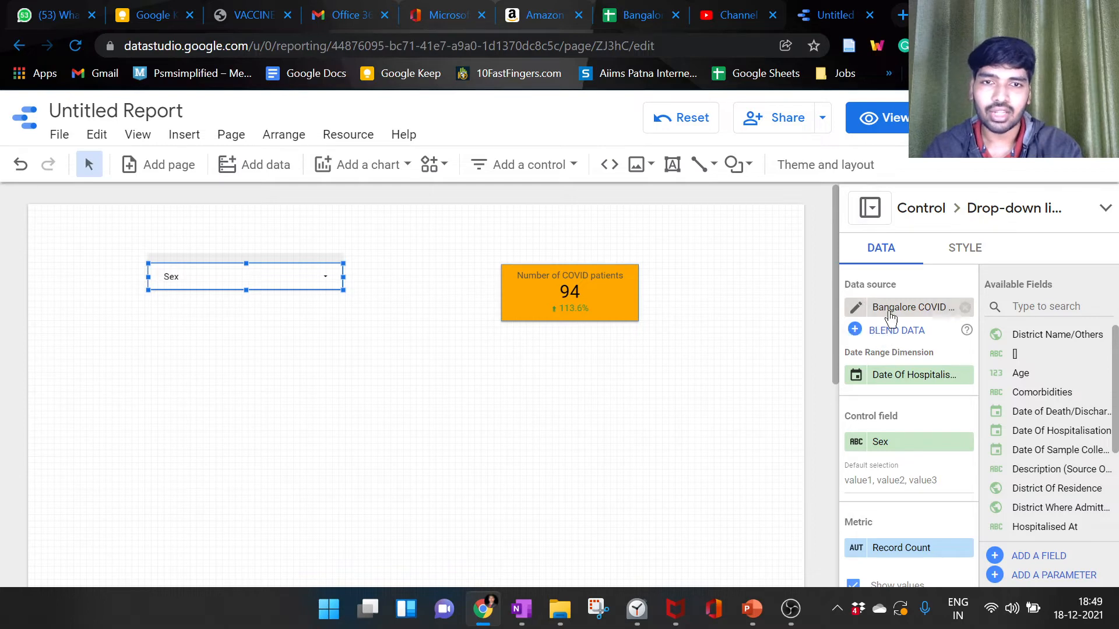
# Step: Set the Sex drop-down control's background to light cyan
pyautogui.scroll(-5, 927, 322)
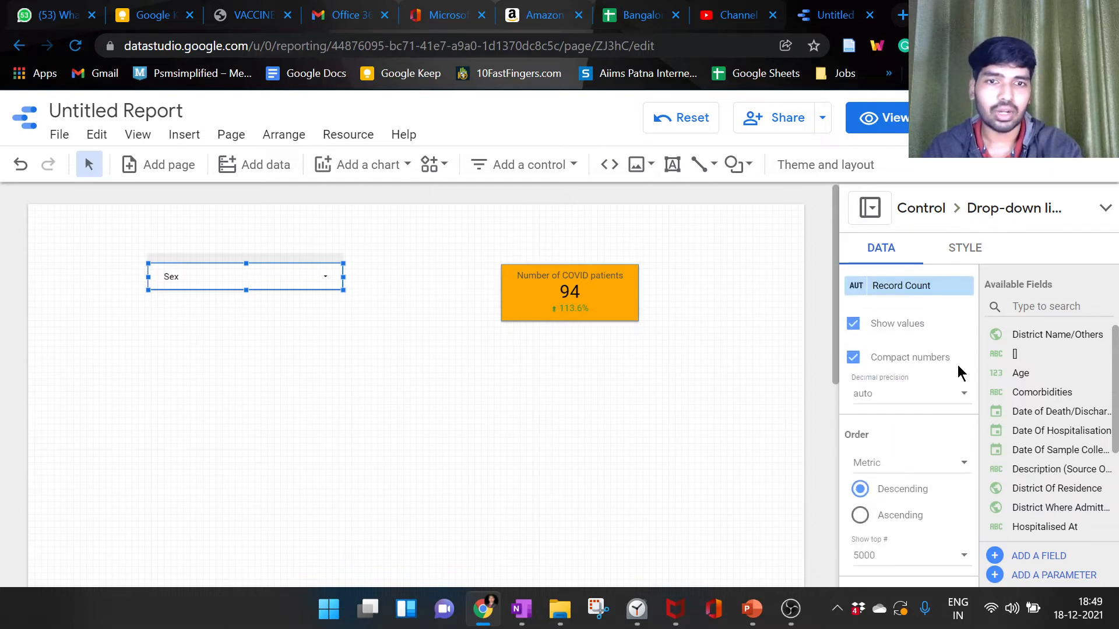
pyautogui.scroll(-3, 939, 399)
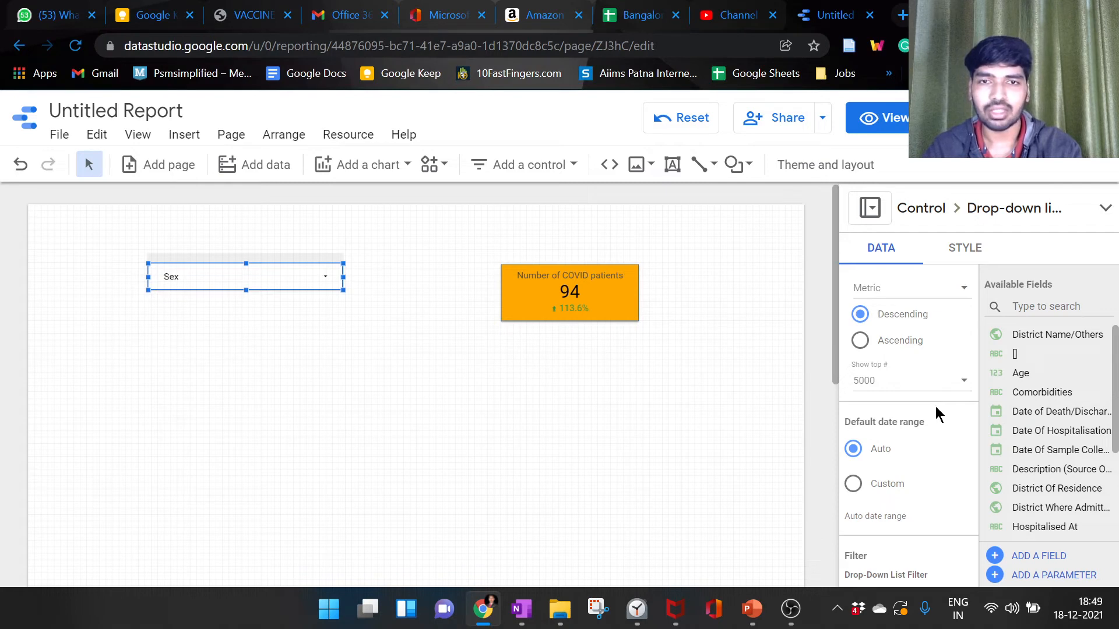
pyautogui.scroll(-3, 941, 405)
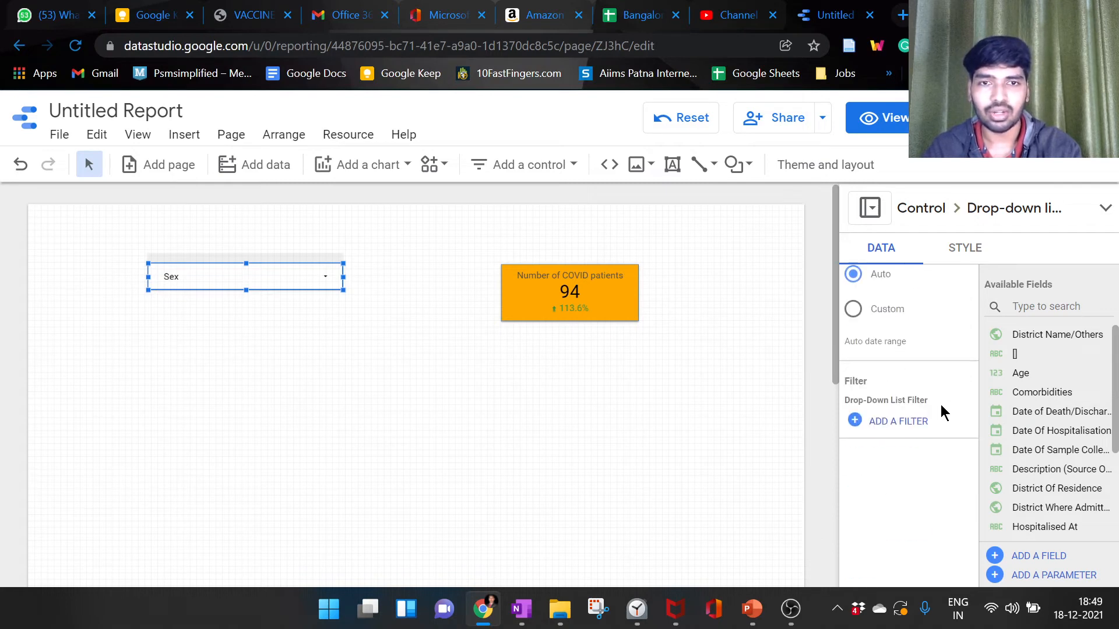
pyautogui.click(964, 256)
pyautogui.scroll(-3, 988, 341)
pyautogui.scroll(-6, 988, 341)
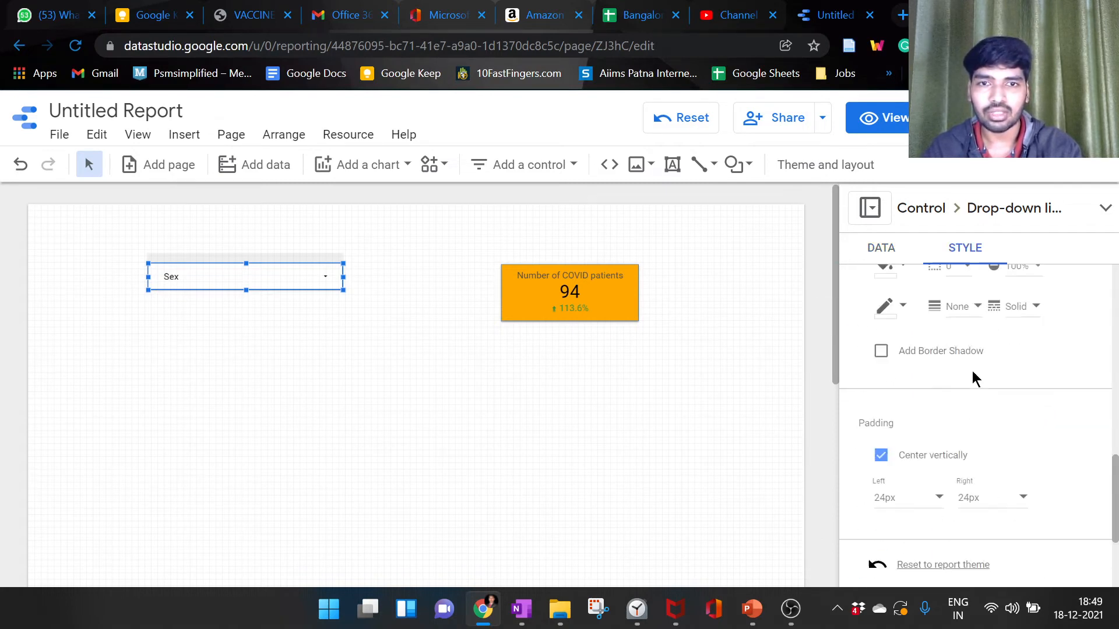
pyautogui.scroll(-3, 877, 454)
pyautogui.scroll(5, 887, 501)
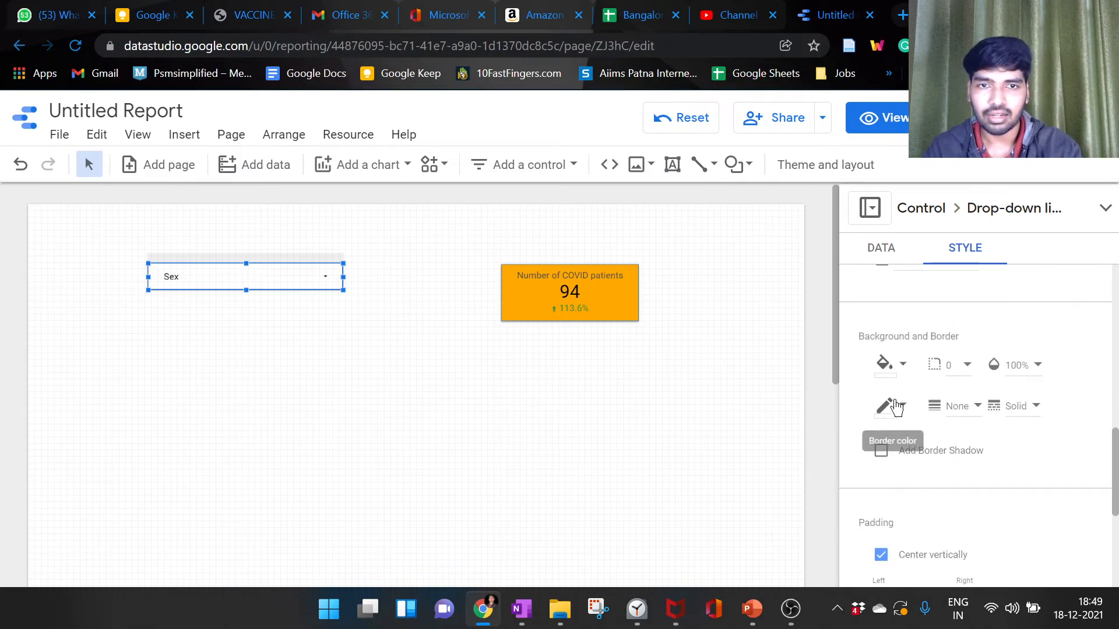
pyautogui.click(892, 373)
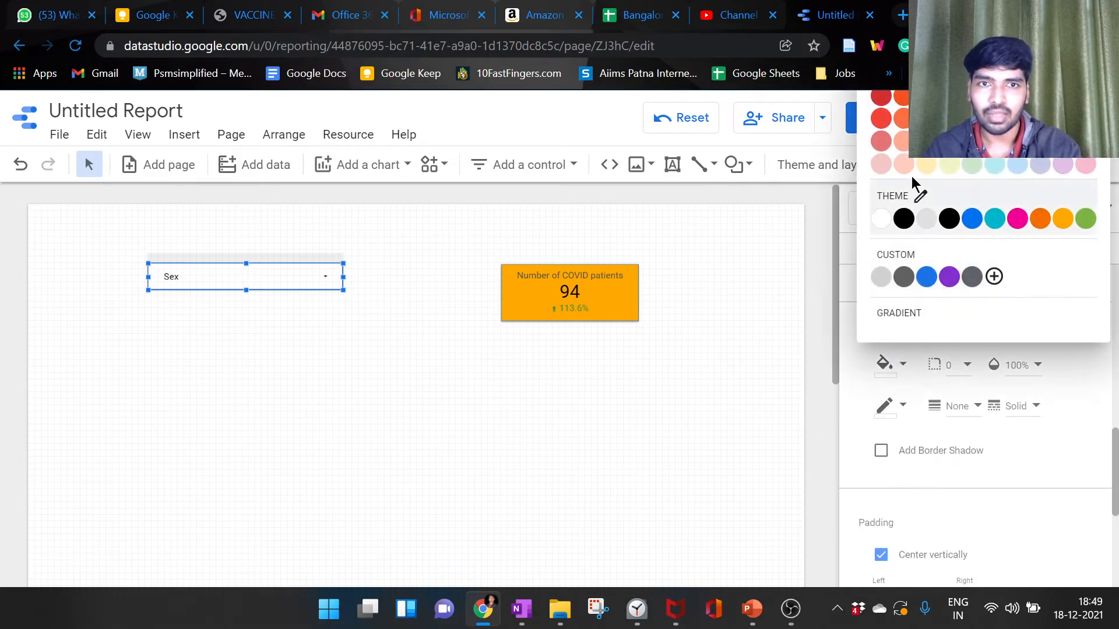
pyautogui.click(996, 167)
# Step: Change the Sex control to a fixed-size list and stretch it downward until all three values fit
pyautogui.scroll(5, 1032, 364)
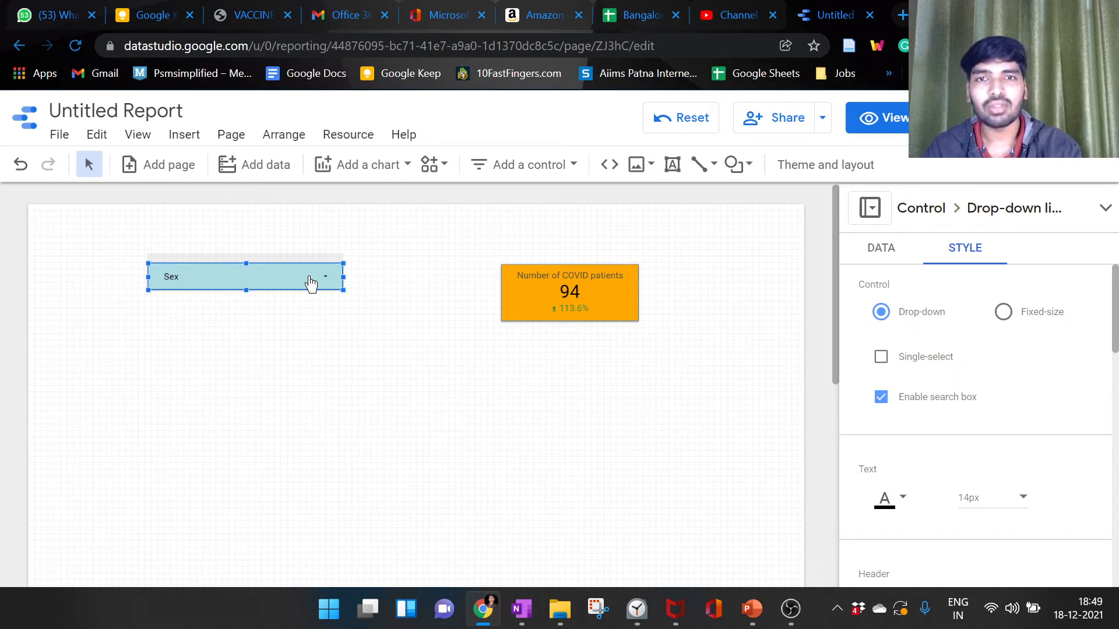
pyautogui.click(1003, 313)
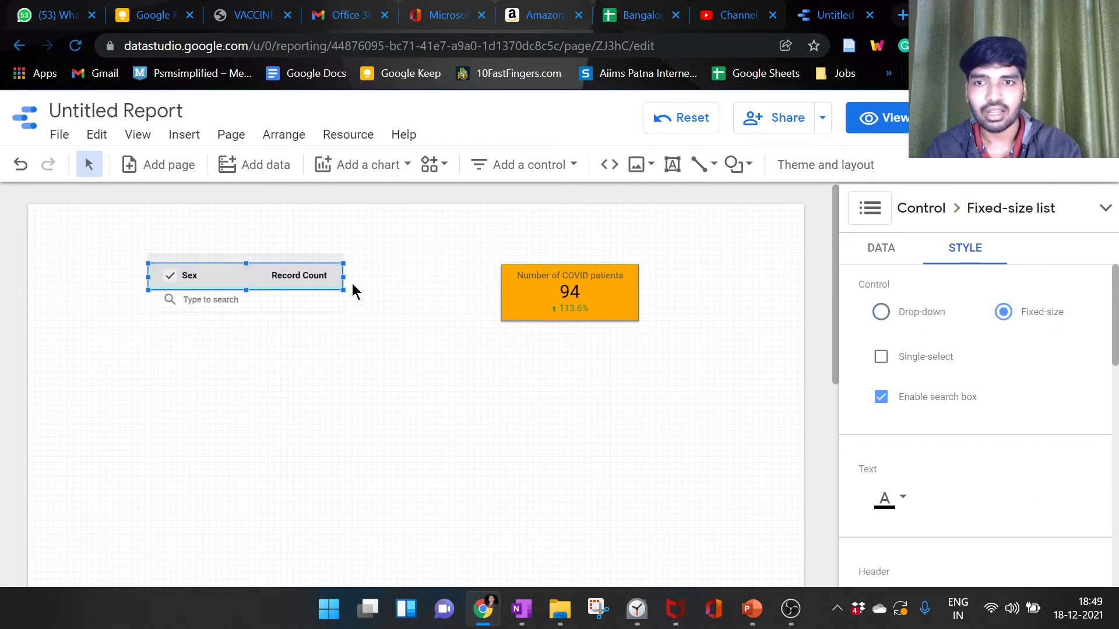
pyautogui.moveTo(343, 291); pyautogui.dragTo(346, 419)
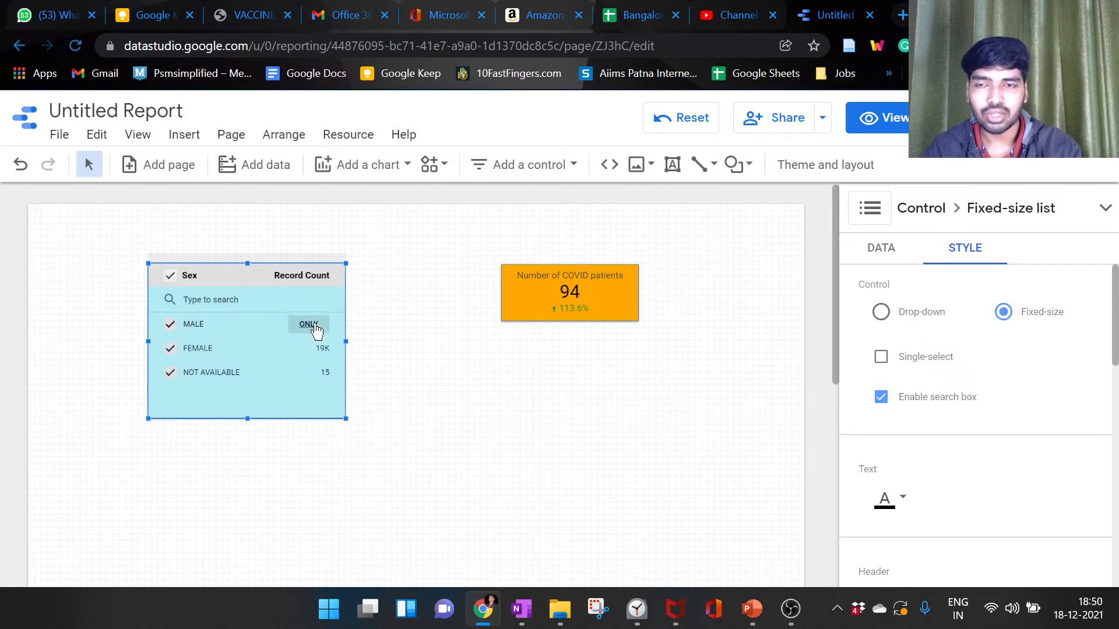
# Step: Filter the fixed-size list by only MALE, FEMALE and NOT AVAILABLE in turn, and reselect all values
pyautogui.click(312, 325)
pyautogui.click(309, 348)
pyautogui.click(311, 372)
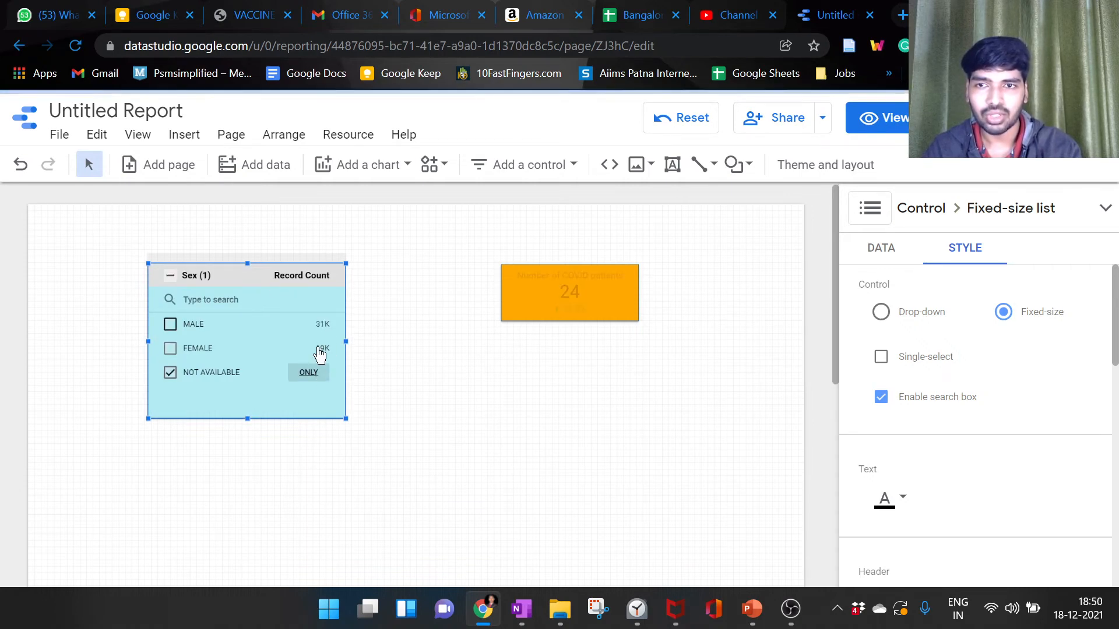
pyautogui.click(169, 324)
pyautogui.click(170, 348)
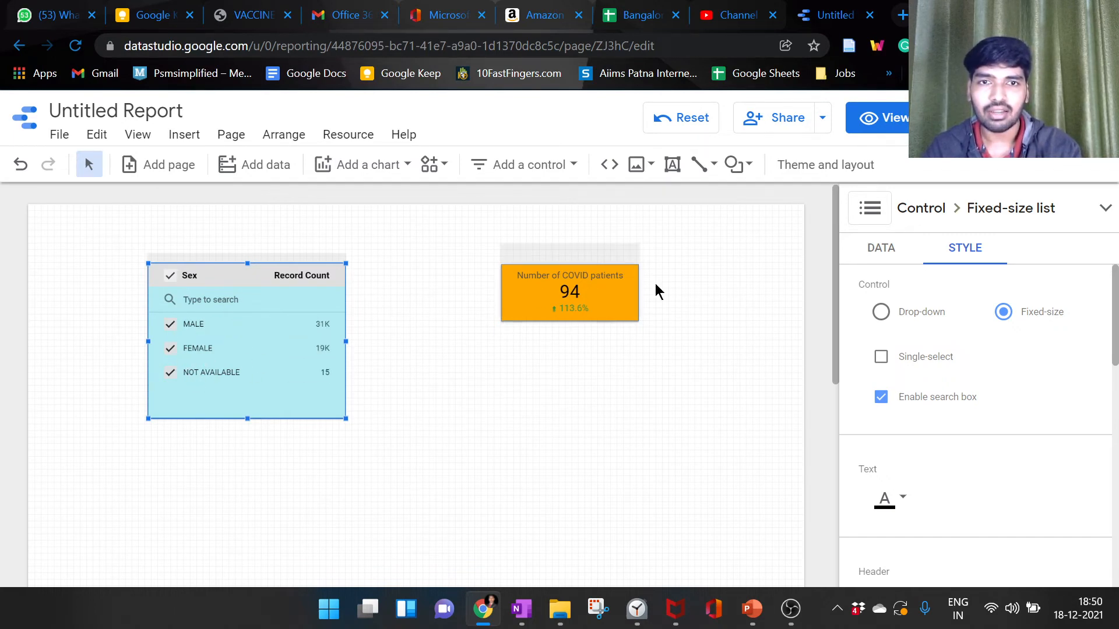
# Step: Switch the Sex control to drop-down and back to fixed-size, and turn Single-select on and off
pyautogui.click(880, 315)
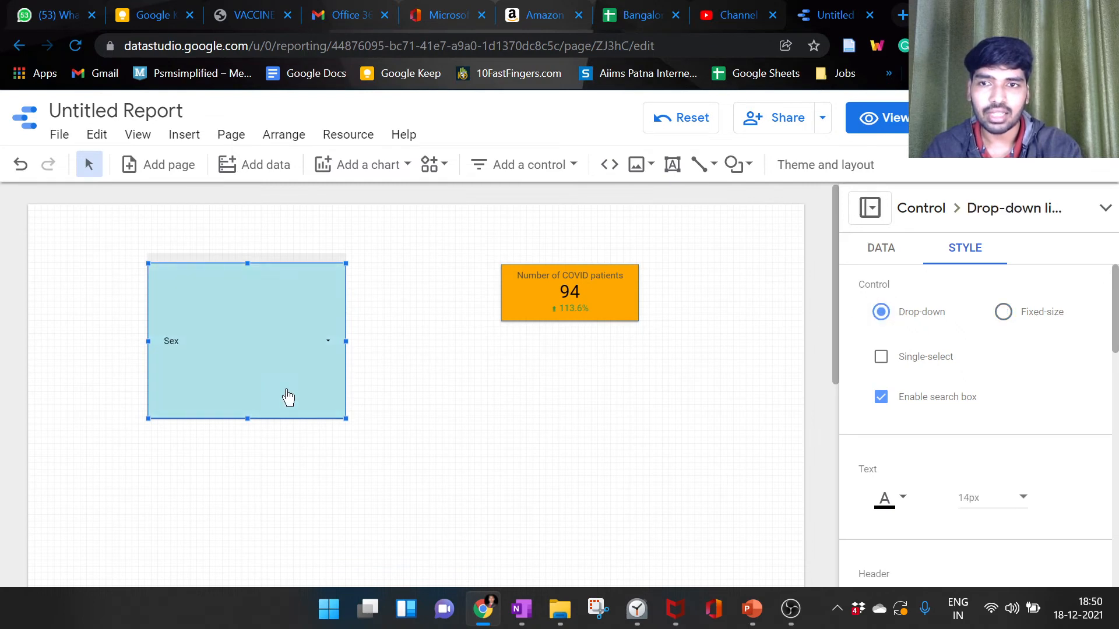
pyautogui.click(1002, 313)
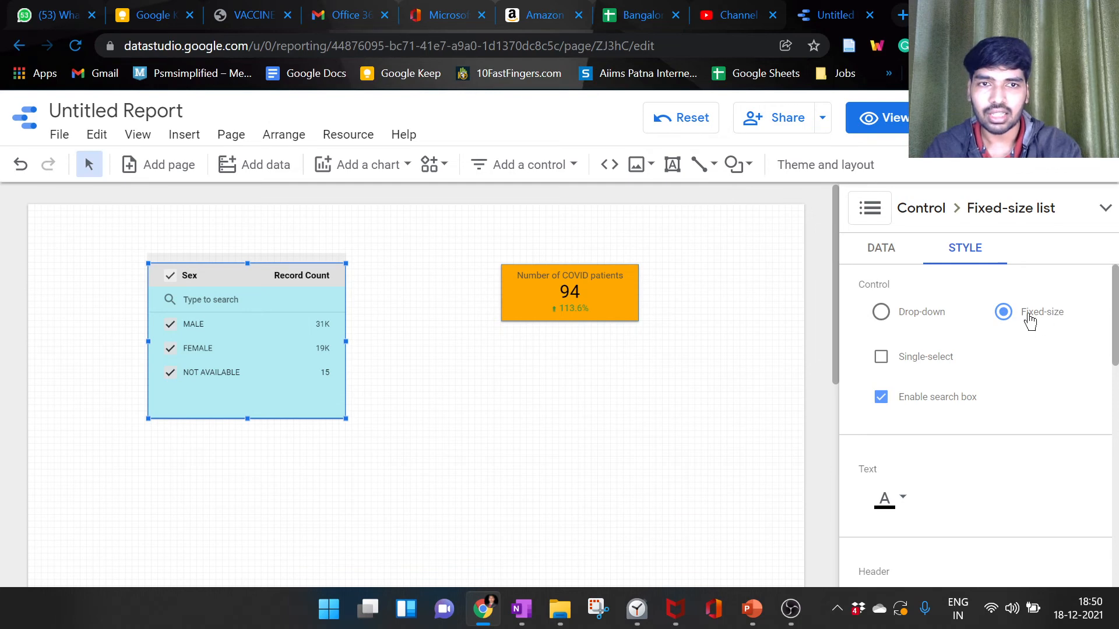
pyautogui.click(915, 362)
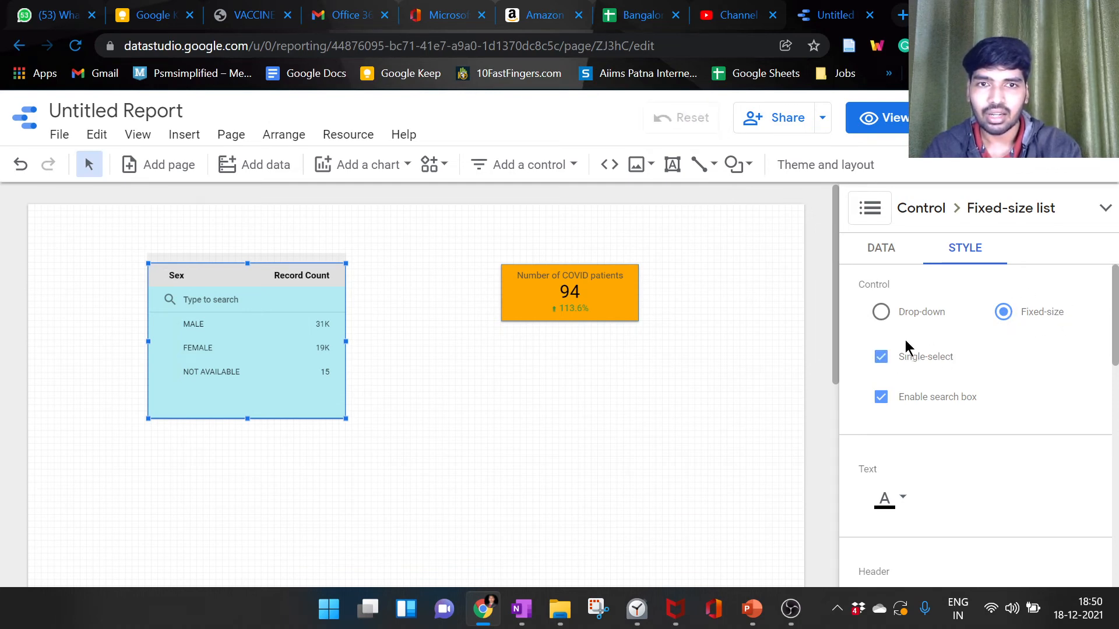
pyautogui.click(881, 356)
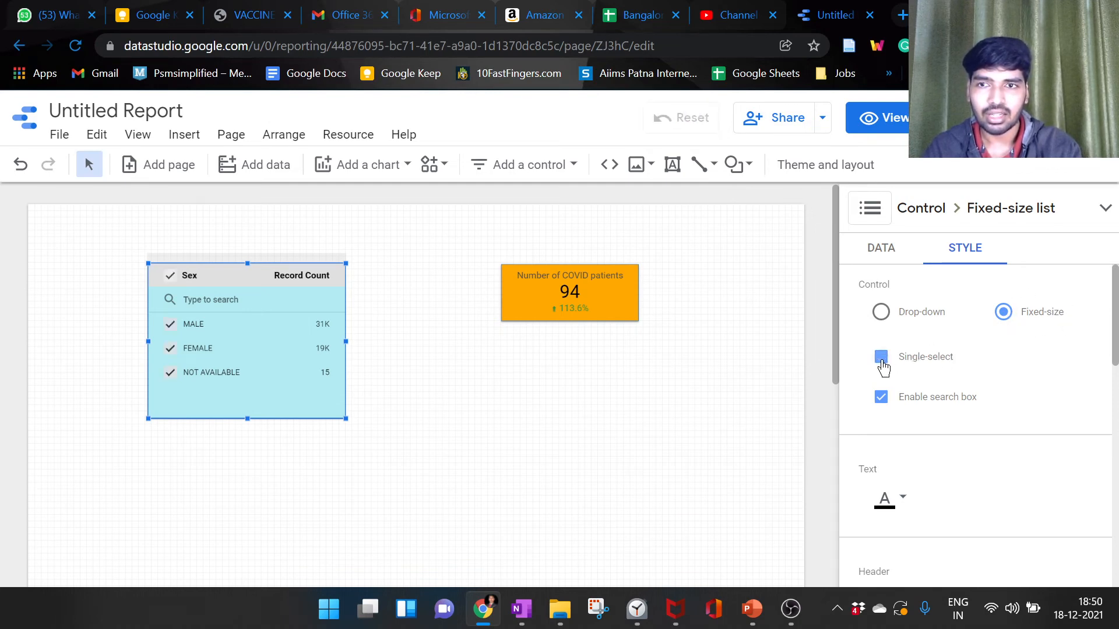
# Step: Exclude NOT AVAILABLE, try picking MALE and FEMALE with Single-select on, and turn Single-select off again
pyautogui.click(170, 373)
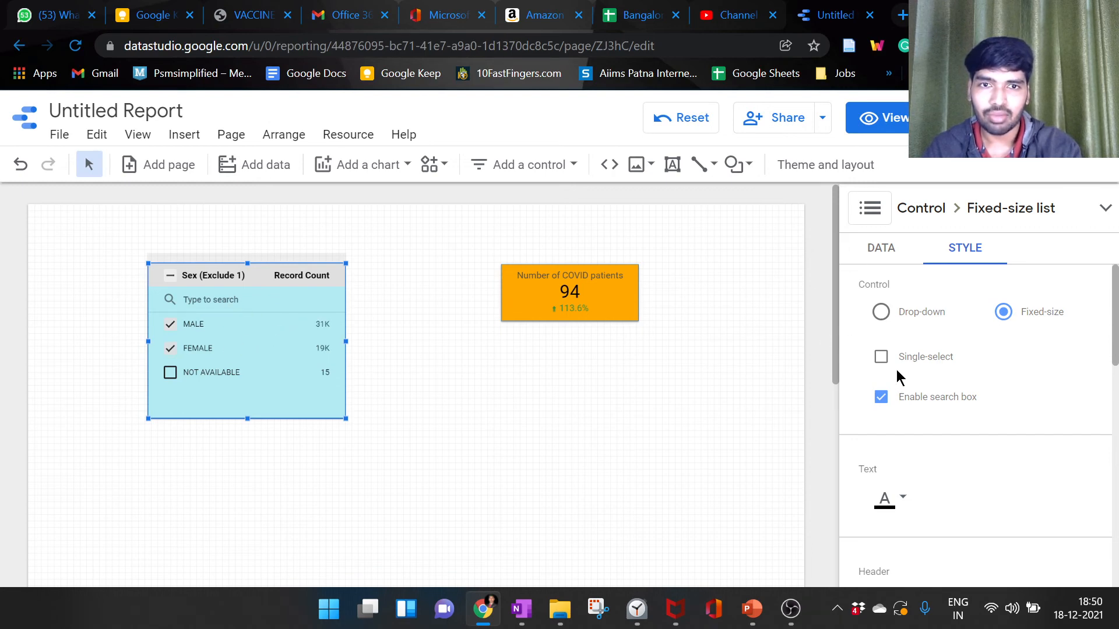
pyautogui.click(881, 356)
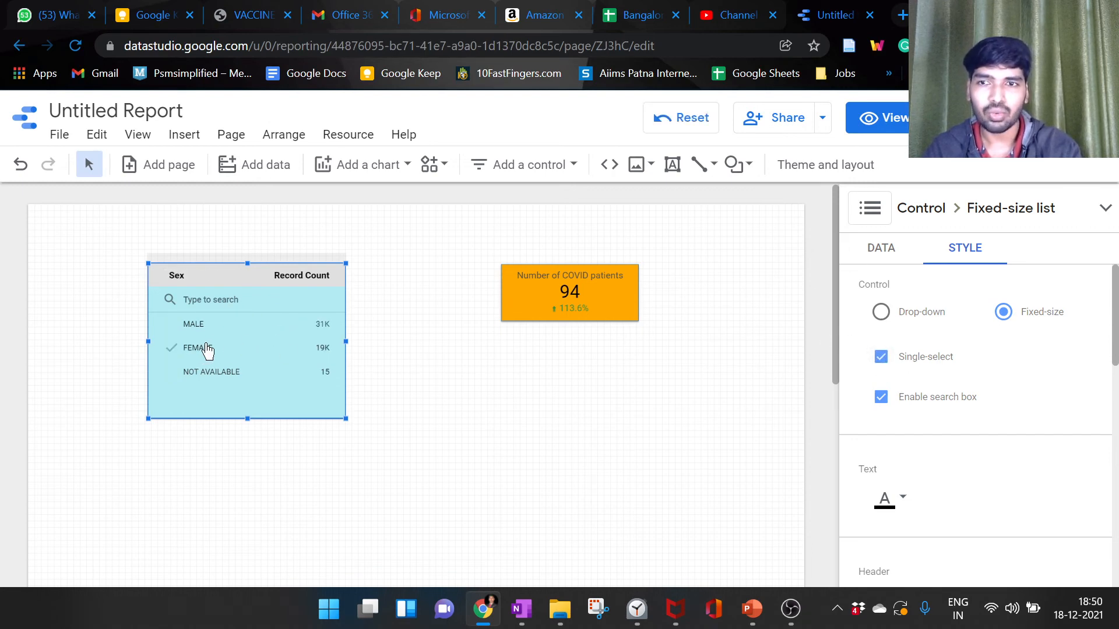
pyautogui.click(212, 326)
pyautogui.click(222, 352)
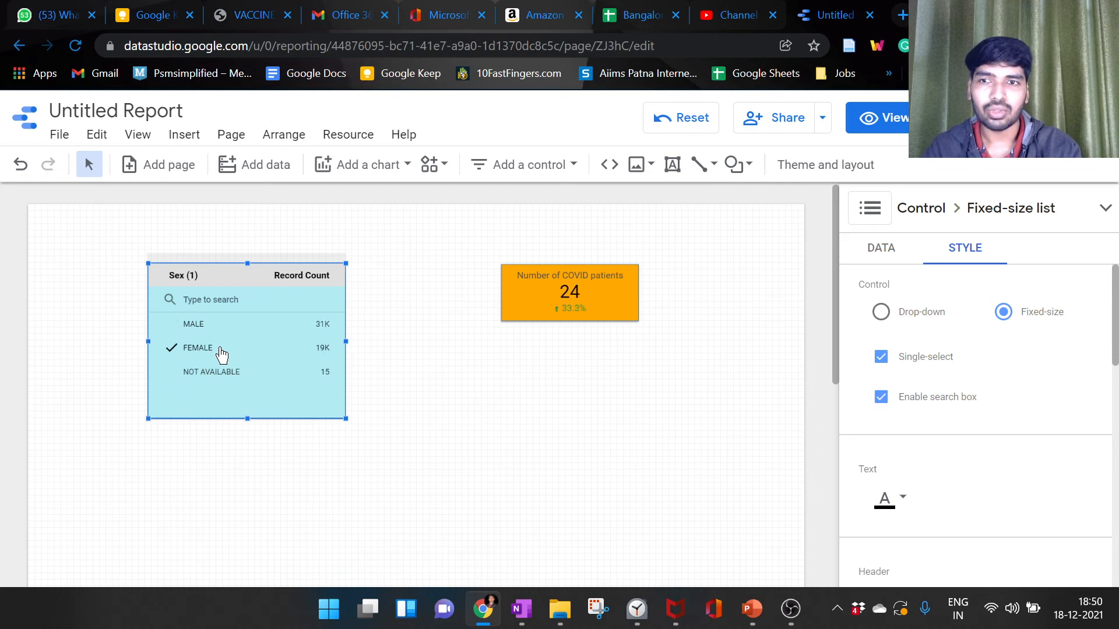
pyautogui.click(881, 358)
# Step: Disable the Sex list's search box, enable it again and dismiss the save error message
pyautogui.click(882, 400)
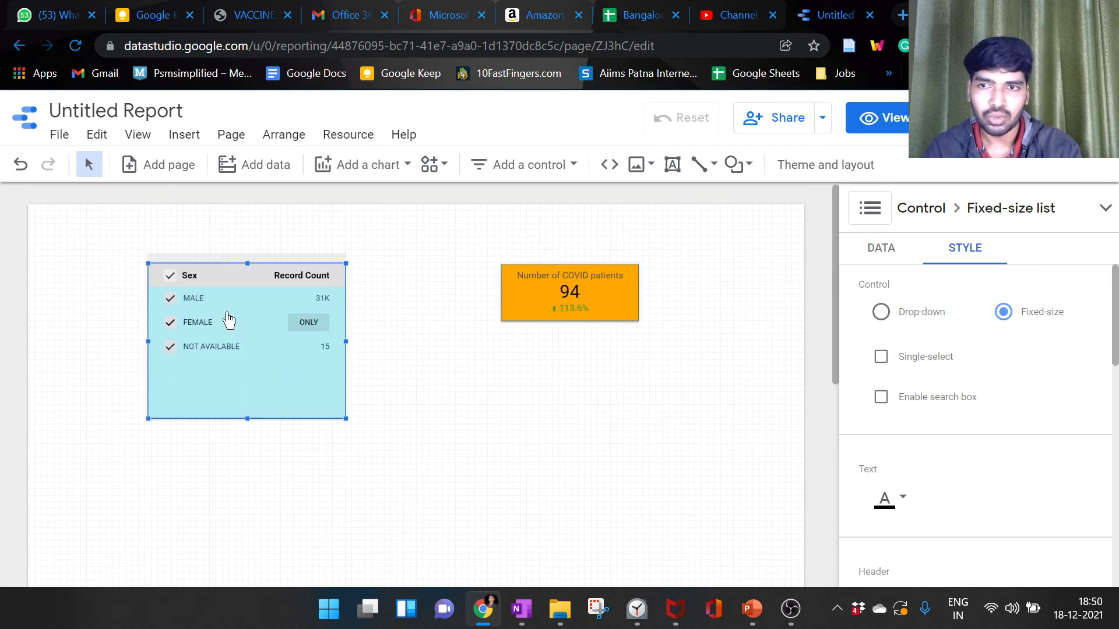
pyautogui.click(881, 398)
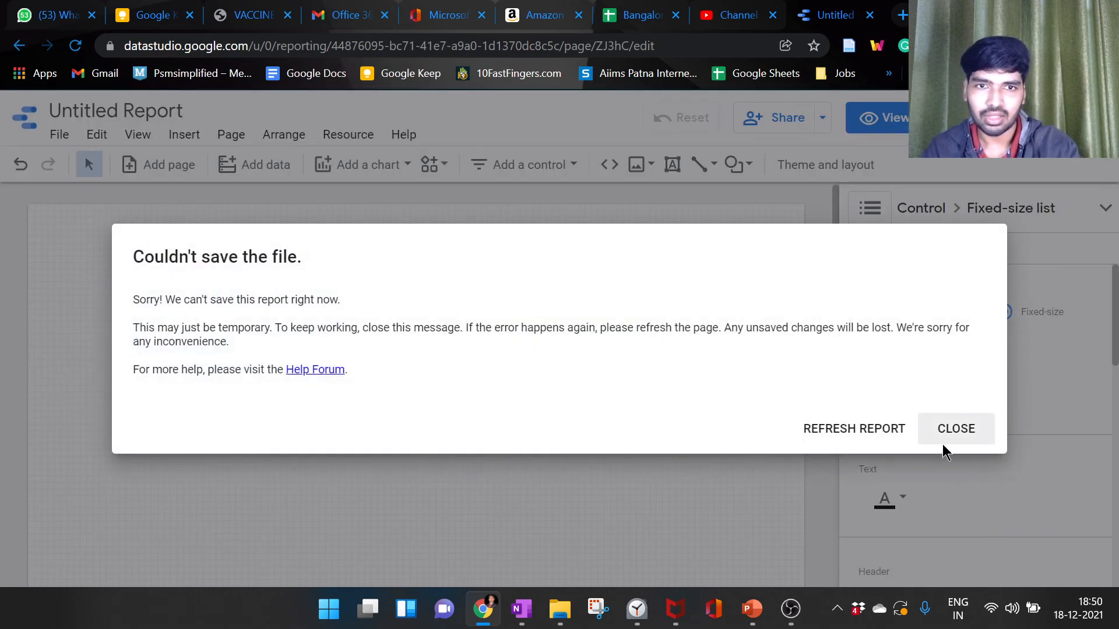
pyautogui.click(944, 442)
# Step: Search the Sex list for "malefd", shorten the search to "m", and clear it
pyautogui.click(237, 306)
pyautogui.write('fd')
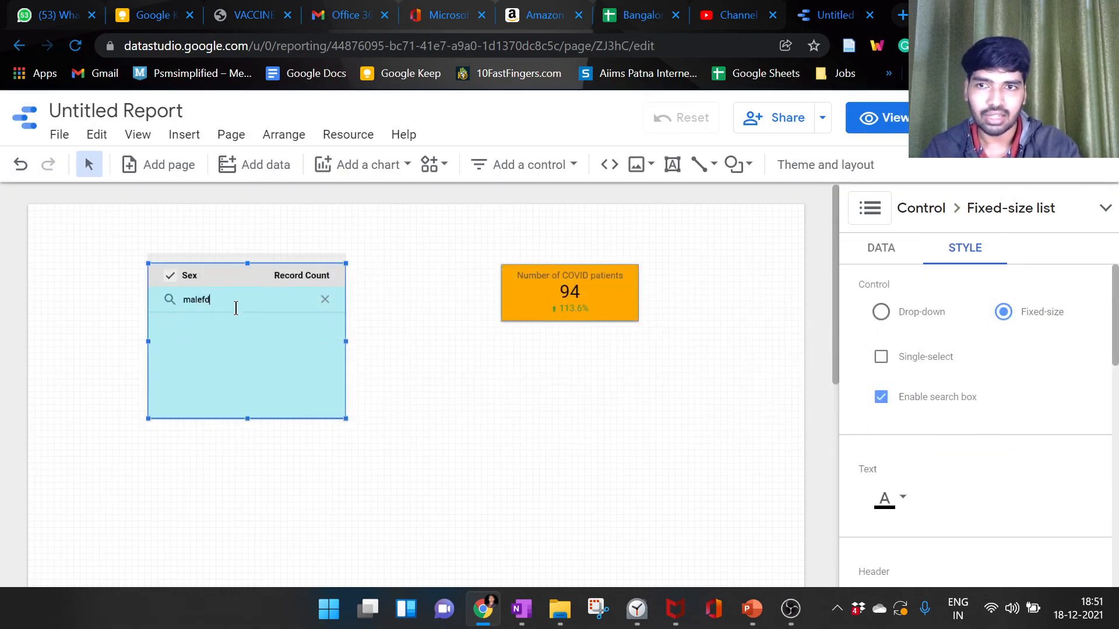
pyautogui.press('BackSpace')
pyautogui.press('BackSpace')
pyautogui.press('BackSpace')
pyautogui.press('BackSpace')
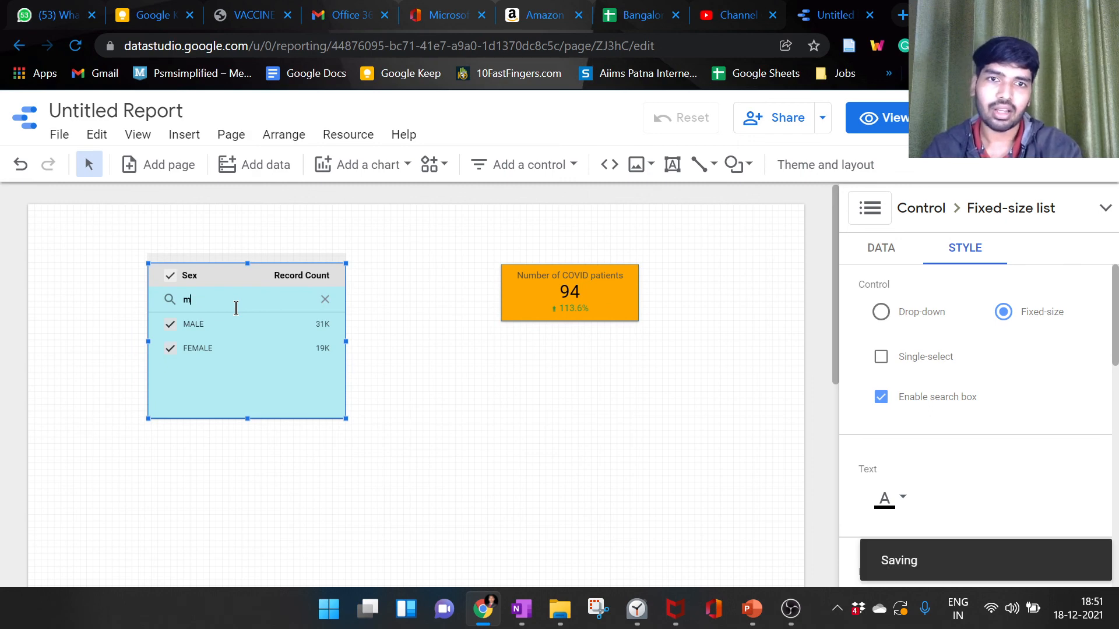
pyautogui.press('BackSpace')
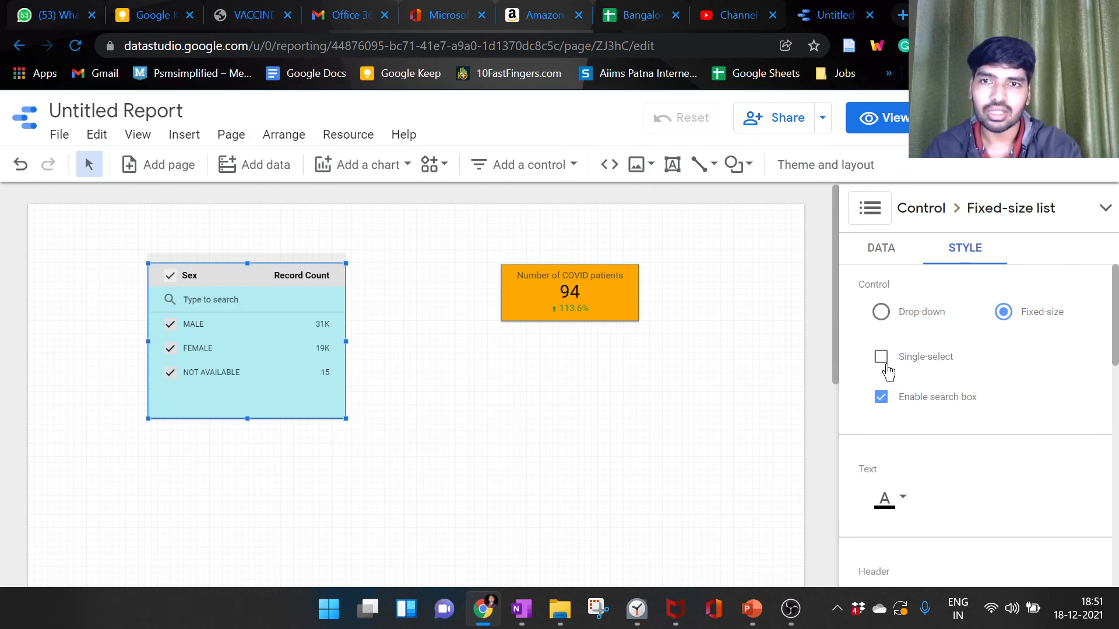
# Step: Look through the list's header, background and border style settings, dismissing the save error message
pyautogui.scroll(-2, 958, 352)
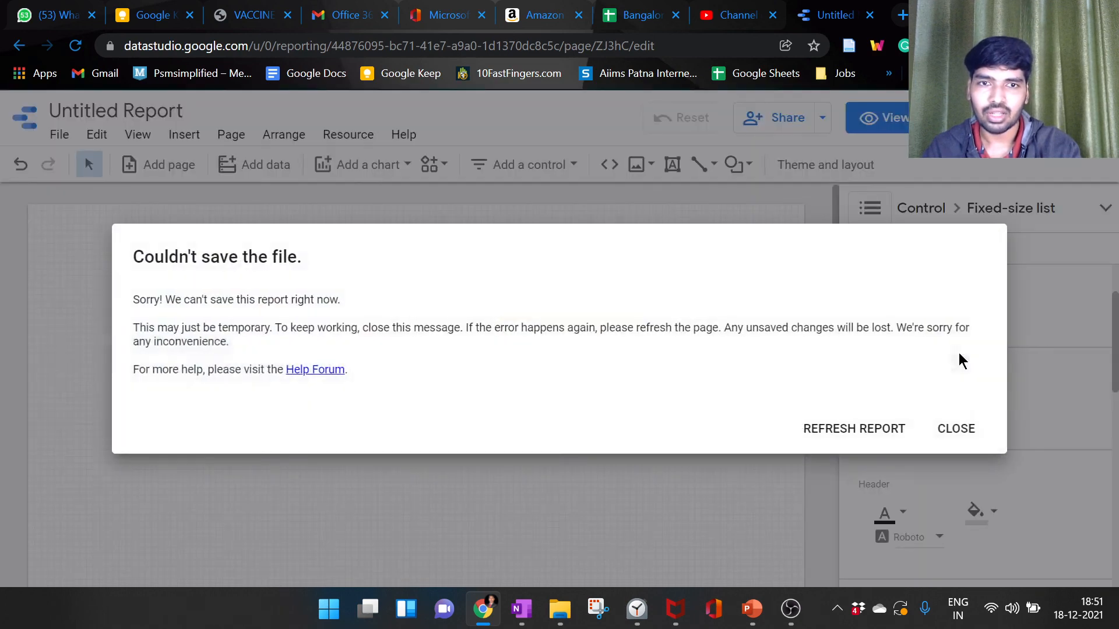
pyautogui.click(933, 434)
pyautogui.scroll(-5, 985, 396)
pyautogui.scroll(-4, 985, 397)
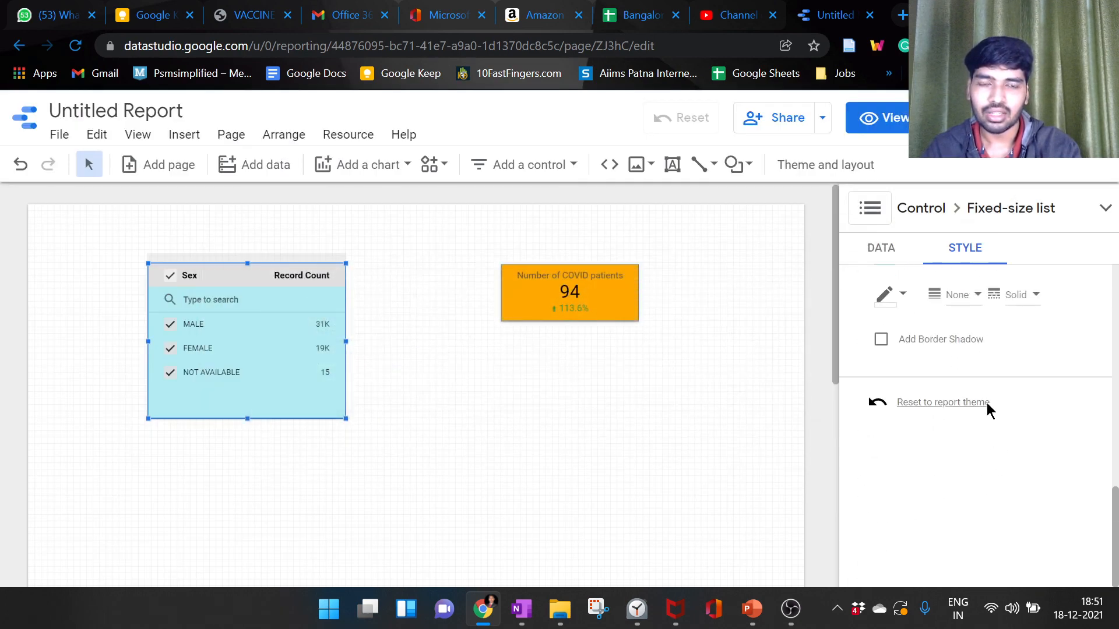